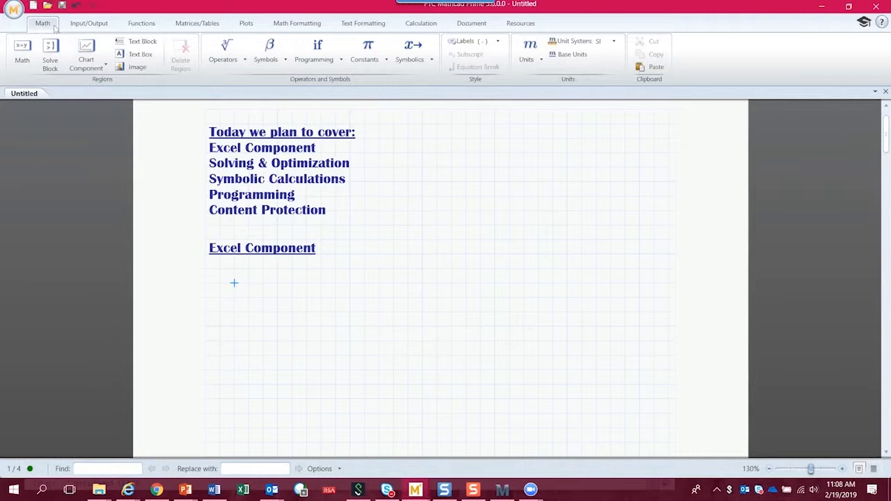
left_click(90, 25)
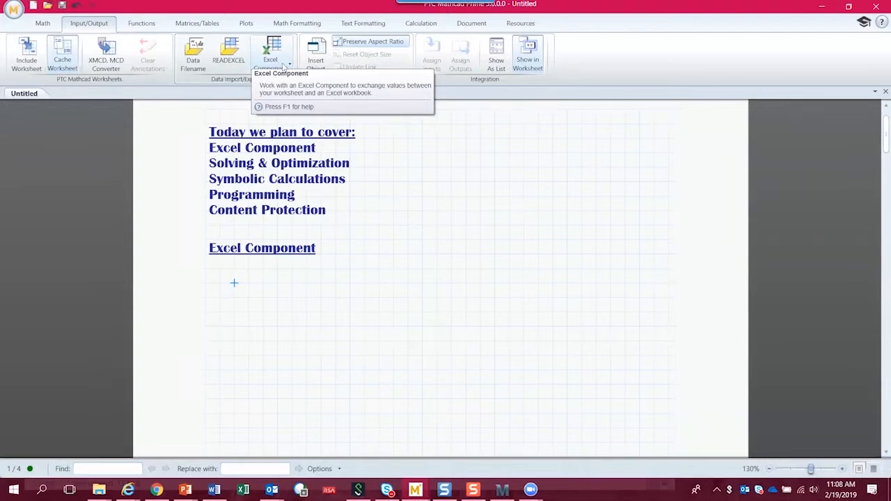
left_click(284, 67)
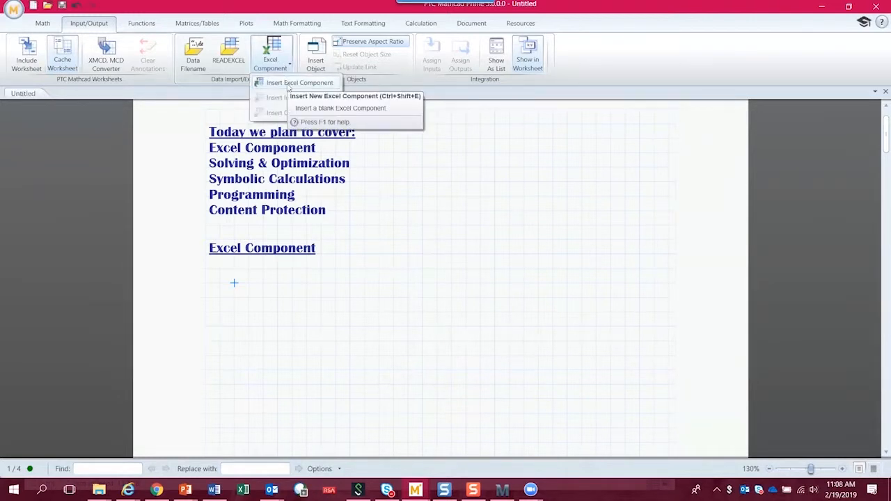
left_click(288, 85)
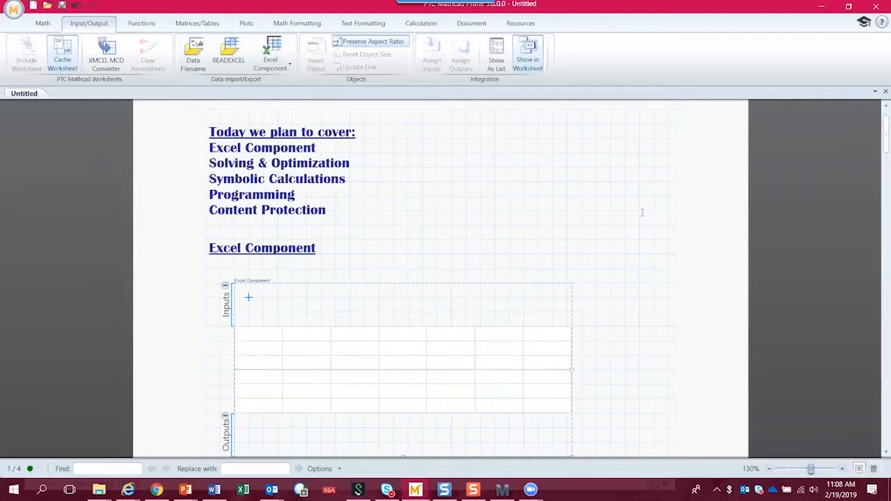
left_click(885, 453)
left_click(885, 452)
left_click(885, 453)
left_click(885, 453)
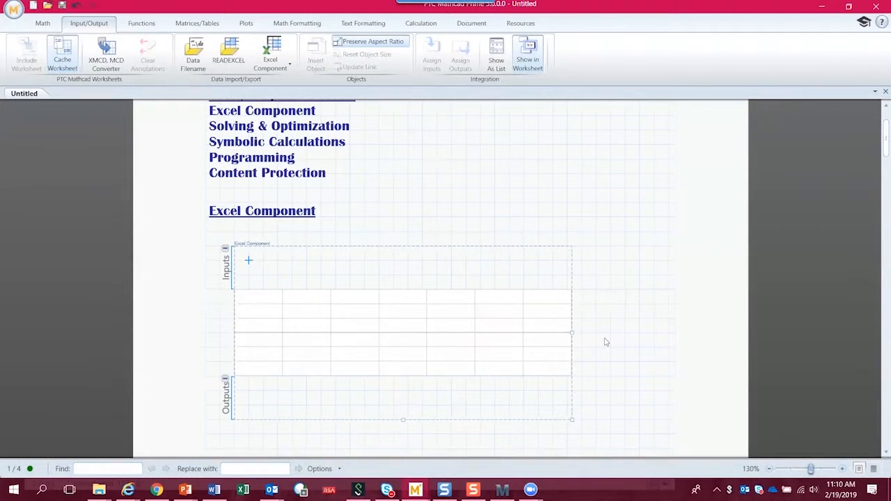
left_click(522, 339)
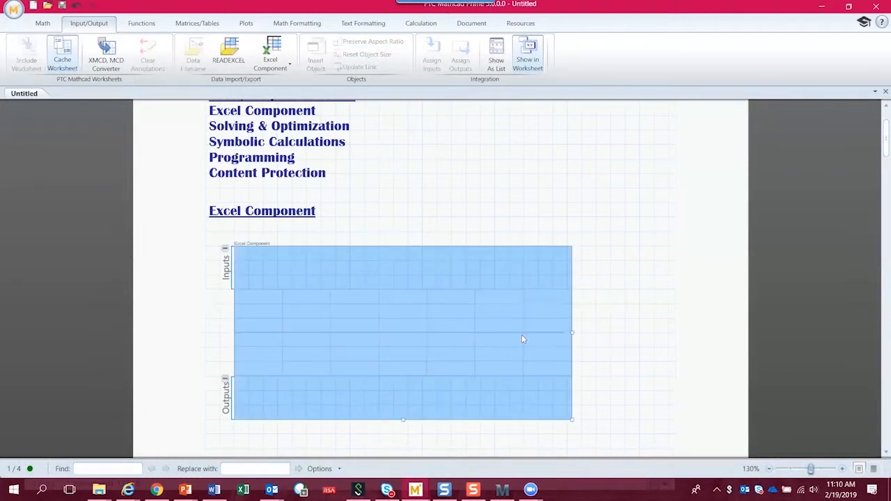
key("Delete")
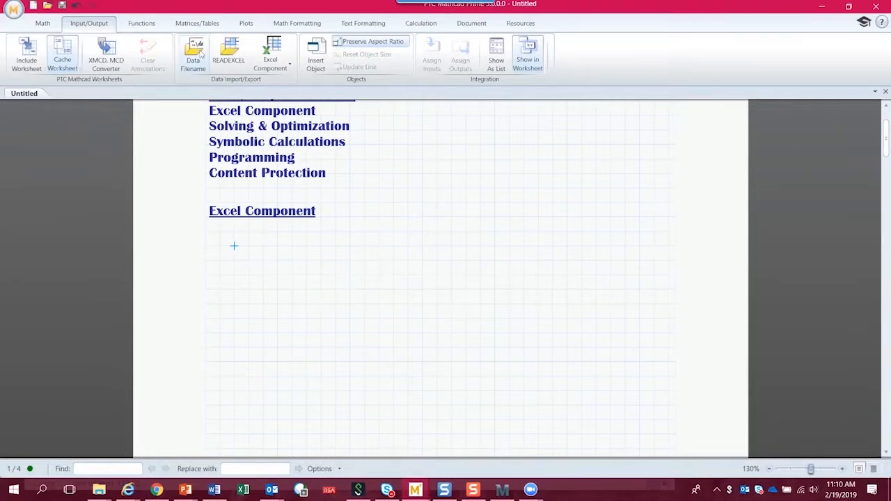
Insert a table with four rows and two columns headed force and distance, and place it below the Excel Component heading
left_click(196, 23)
left_click(53, 57)
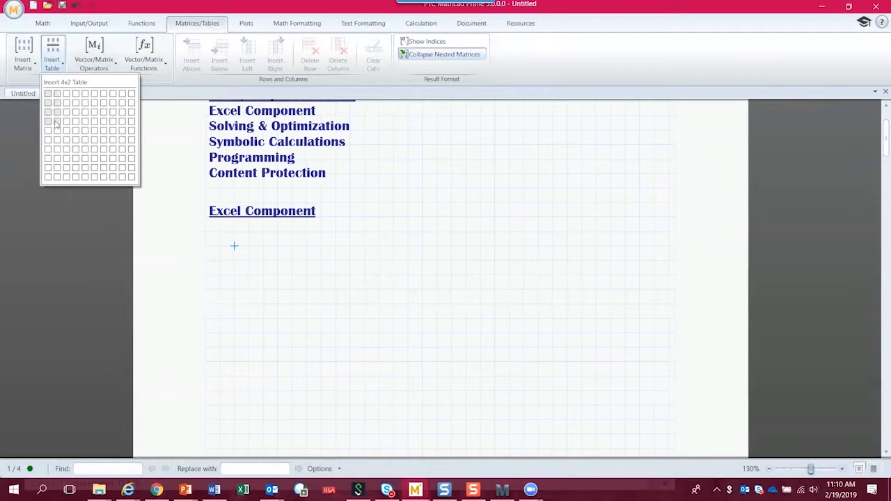
left_click(56, 123)
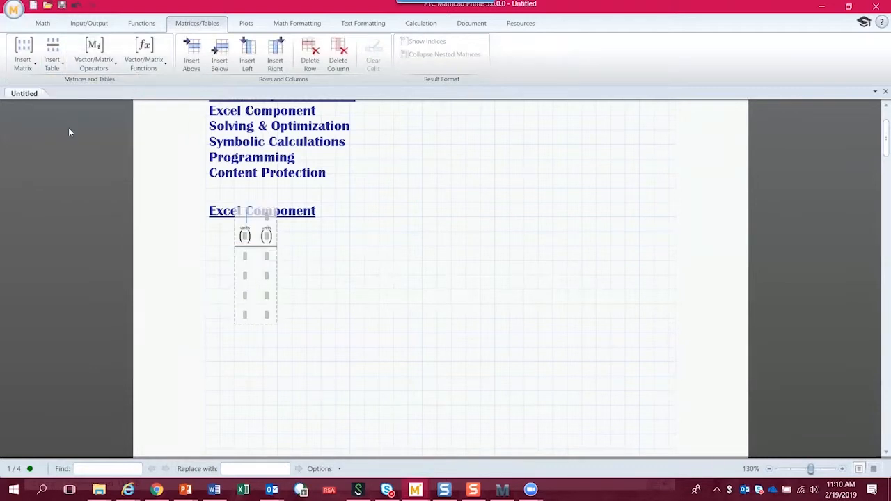
type("force")
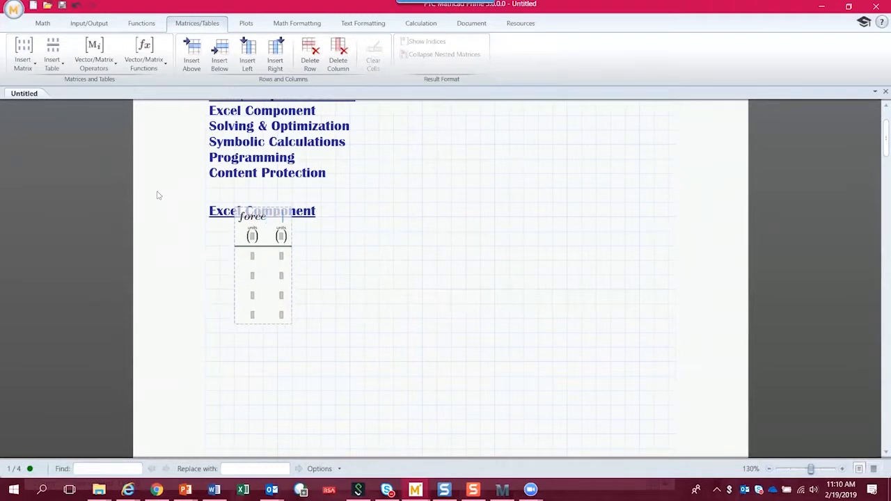
key("Tab")
type("distance")
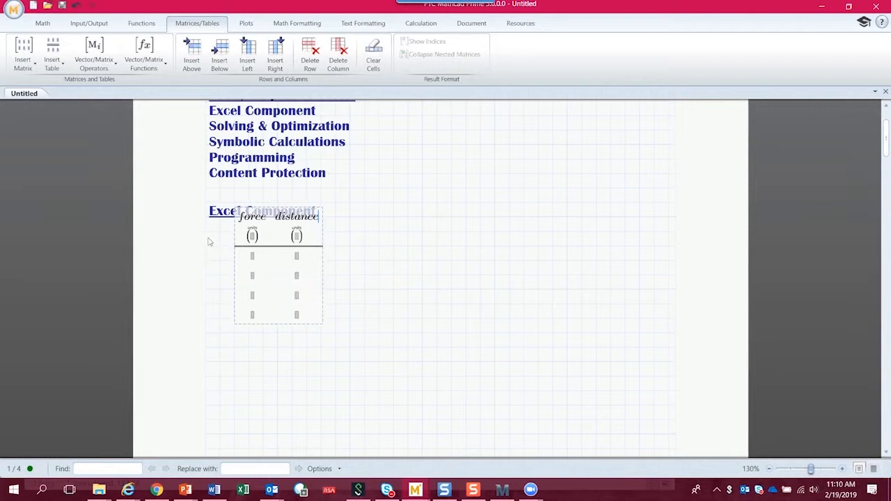
left_click_drag(232, 256, 223, 293)
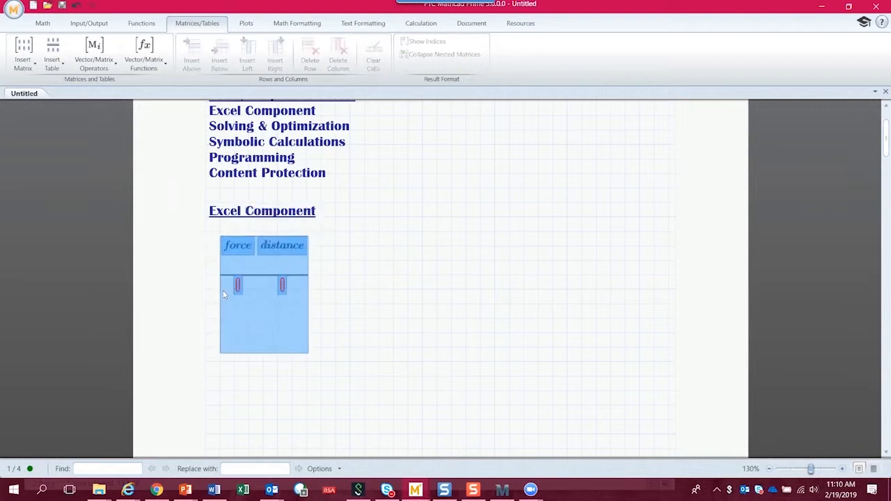
Set the table's units to N for force and m for distance
left_click(239, 268)
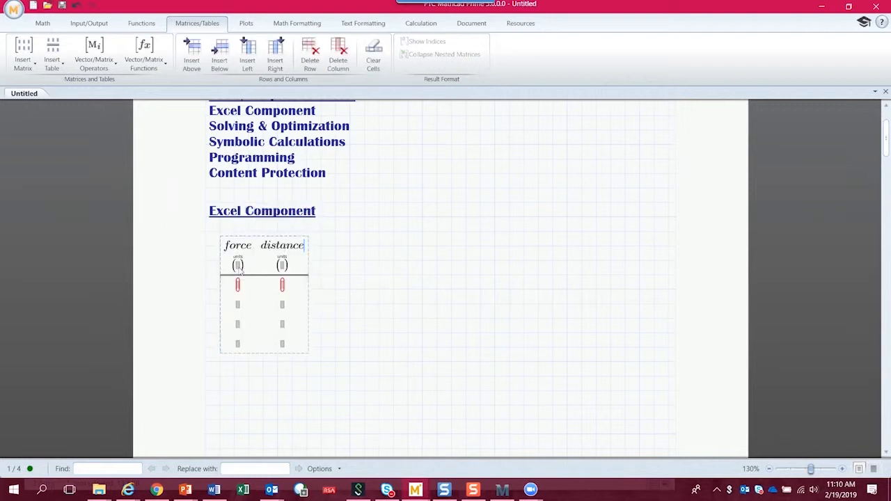
type("N")
type("m")
Fill the table's first two rows with force 200 and distance 3, and force 340 and distance 4
left_click(239, 286)
type("200")
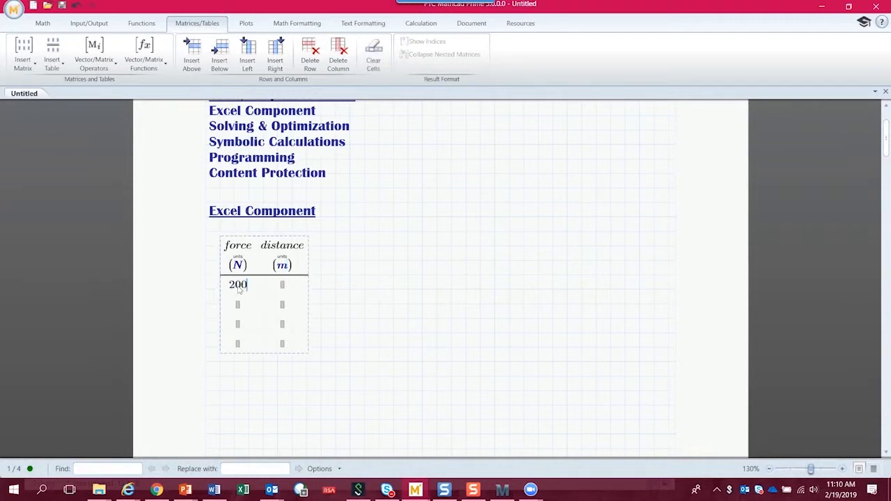
key("Tab")
type("3")
key("Tab")
type("340")
key("Tab")
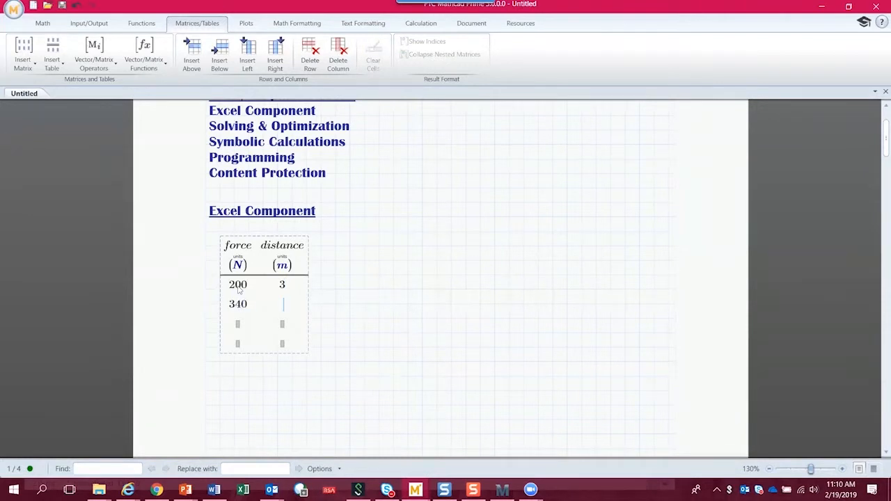
type("4")
Fill the table's last two rows with force 543 and distance 5.2, and force 700 and distance 7.1
key("Tab")
type("543")
key("Tab")
type("5.2")
key("Tab")
type("700")
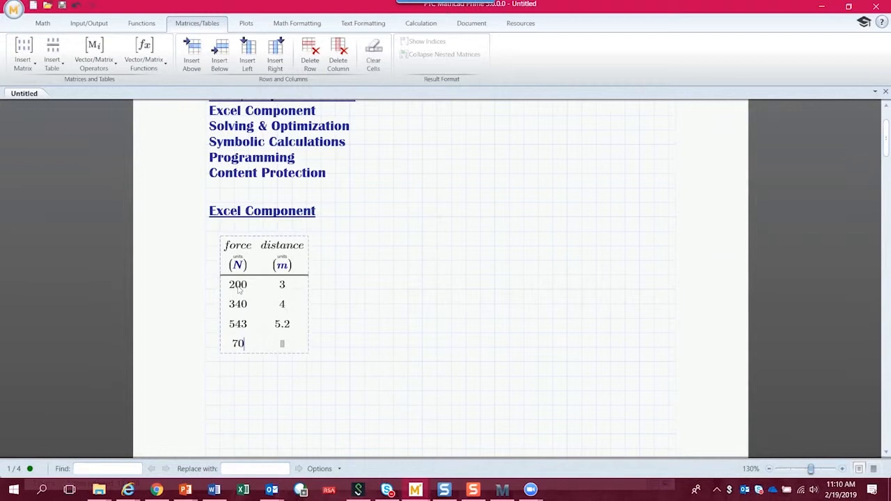
key("Tab")
type("7.1")
left_click(338, 305)
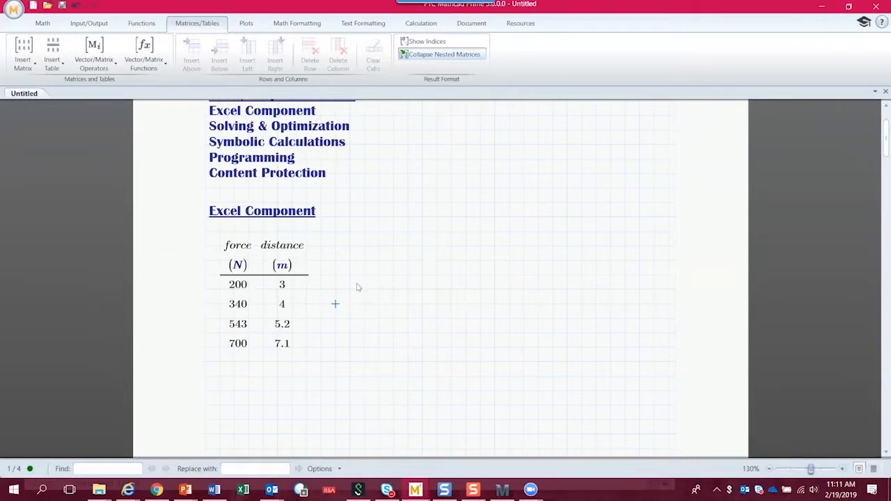
Define τ beside the table as the vectorized product of force and distance
left_click(350, 284)
type("force*distance")
left_click(99, 62)
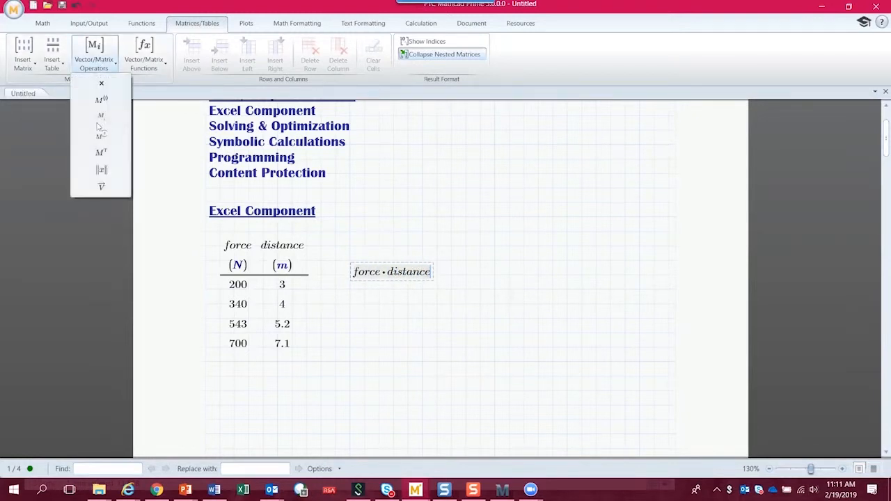
left_click(97, 185)
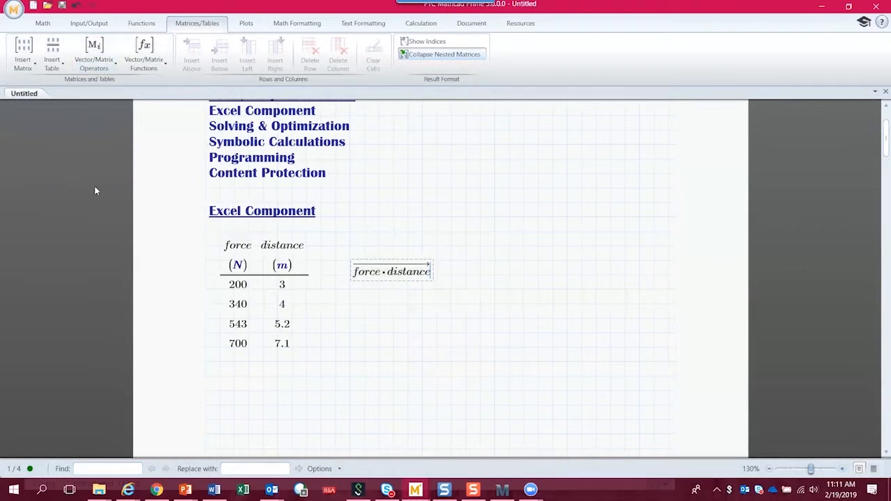
left_click(353, 279)
type("t:=")
key("ctrl+g")
left_click(393, 319)
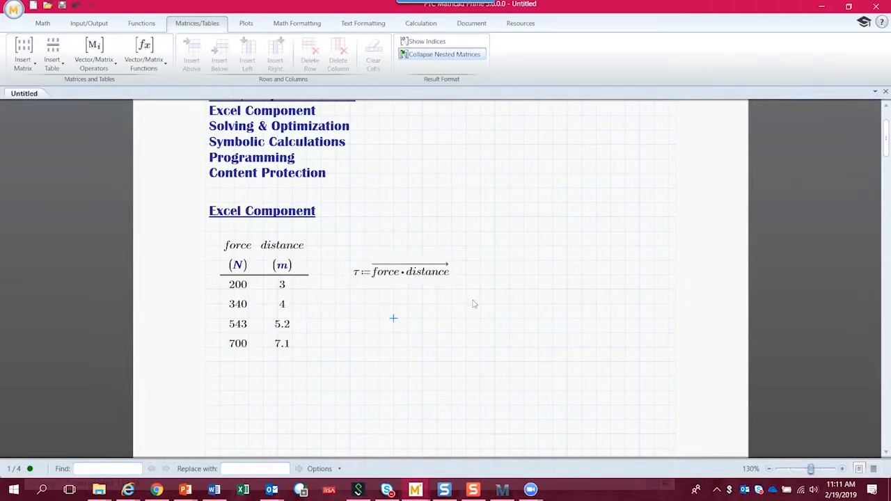
Evaluate τ to the right of its definition
left_click(494, 274)
type("T")
key("BackSpace")
type("t")
key("ctrl+g")
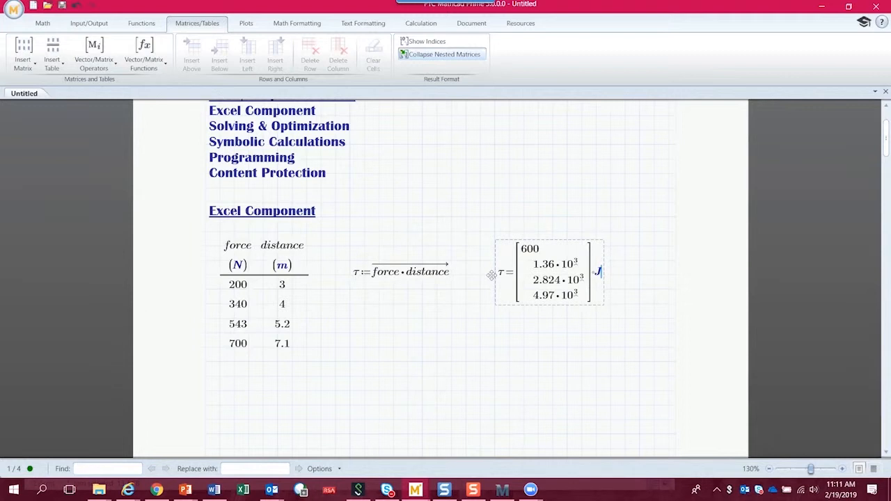
Change the unit of the evaluated τ result to N·m
key("BackSpace")
type("n*m")
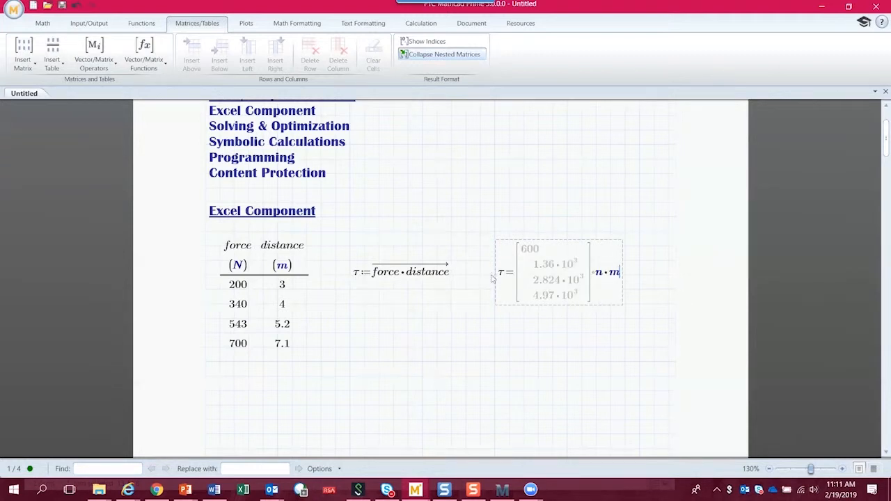
key("Return")
left_click(532, 273)
key("BackSpace")
type("N")
key("Return")
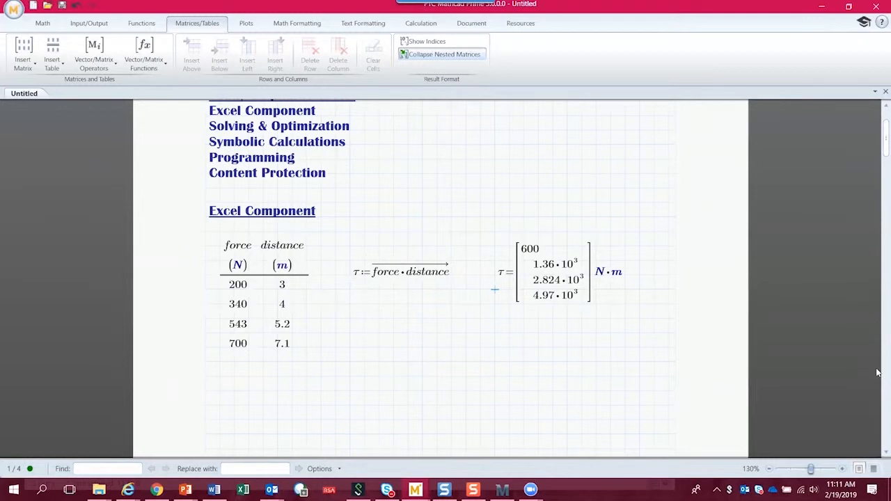
Insert a blank Excel component in the free space below the τ definition
left_click(878, 454)
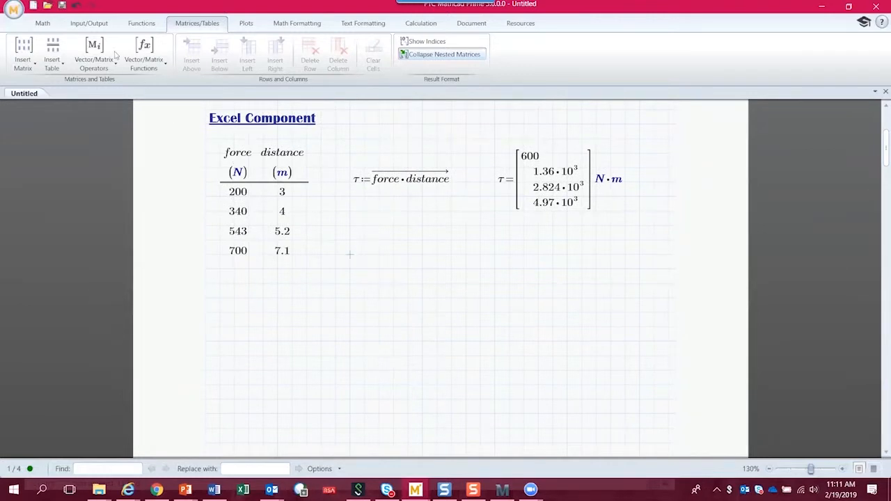
left_click(93, 25)
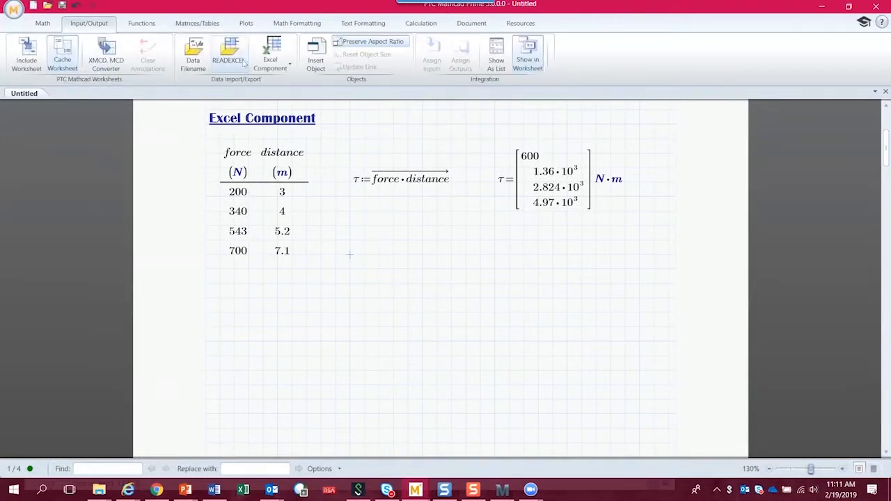
left_click(272, 69)
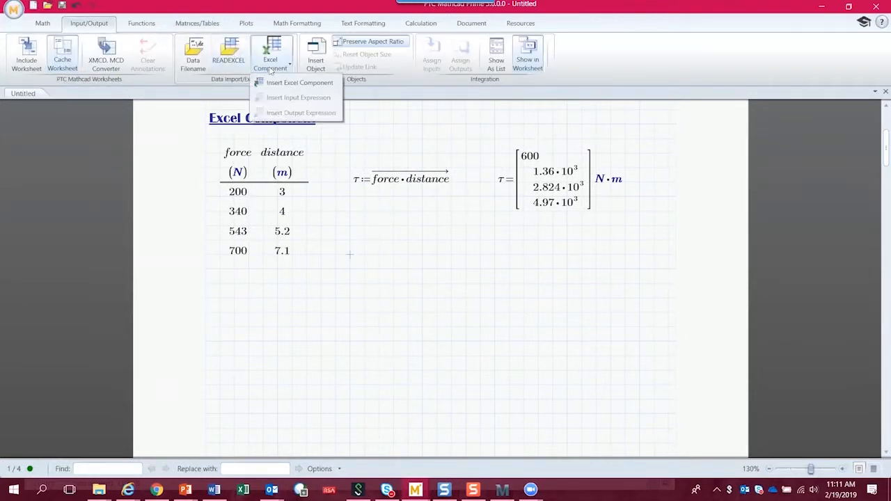
left_click(281, 87)
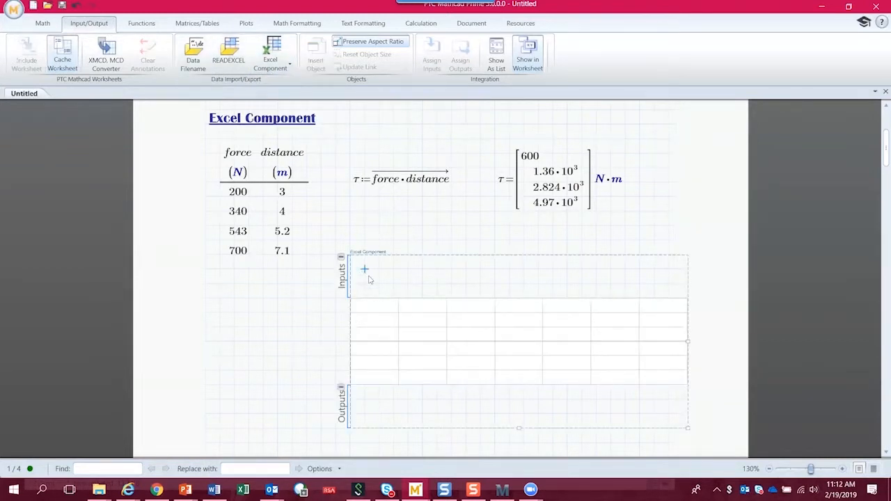
Add an input expression to the Excel component that assigns force to cell "A1"
type("excel")
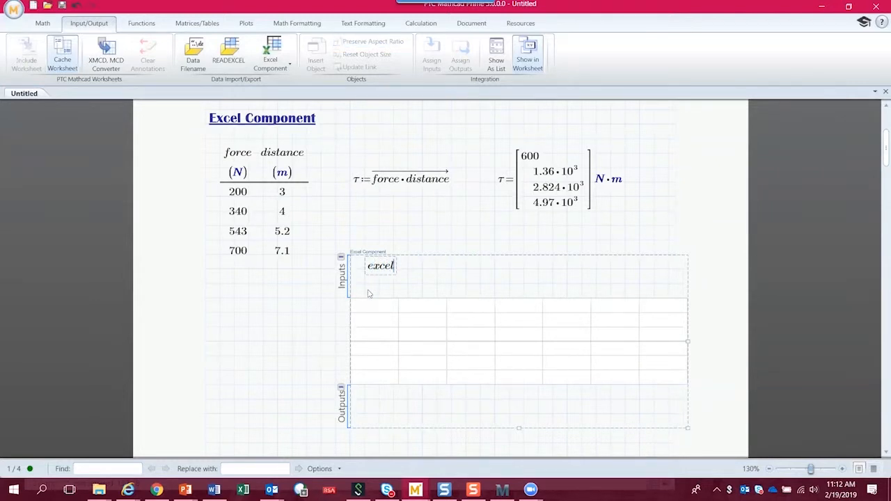
type("[\"A1")
key("Right")
type(":= force")
left_click(482, 284)
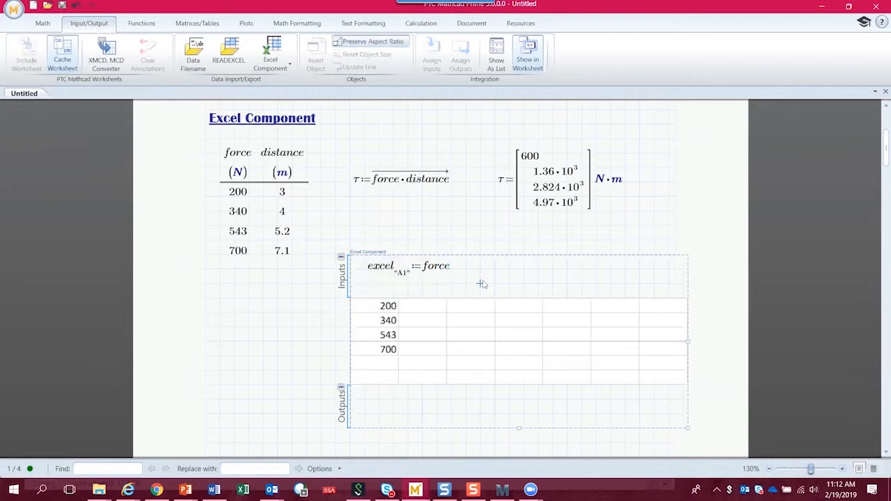
Change the target cell of the force input expression to "A2"
left_click(407, 279)
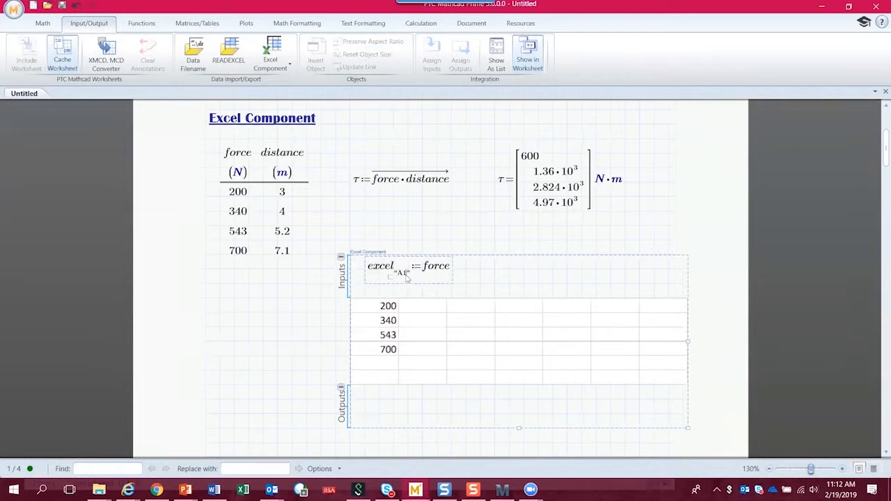
key("BackSpace")
type("2")
left_click(495, 282)
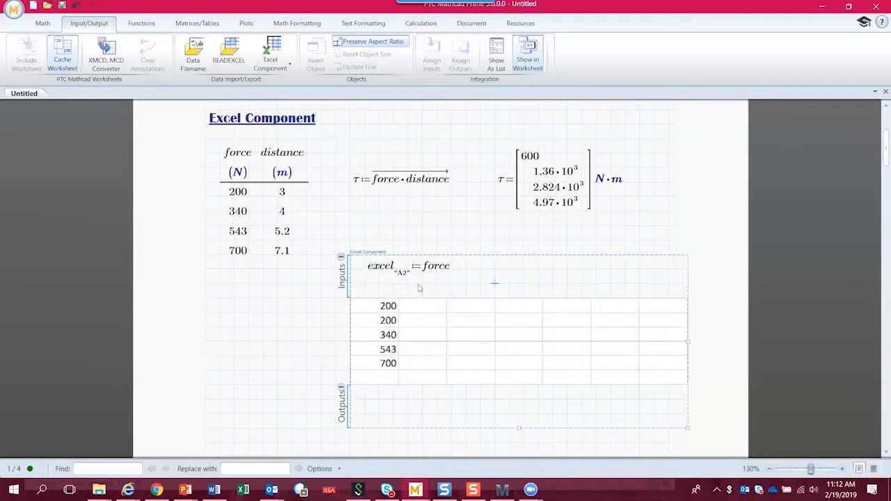
Add a second input expression below the force one that assigns distance to cell "B2"
left_click(364, 295)
type("excel")
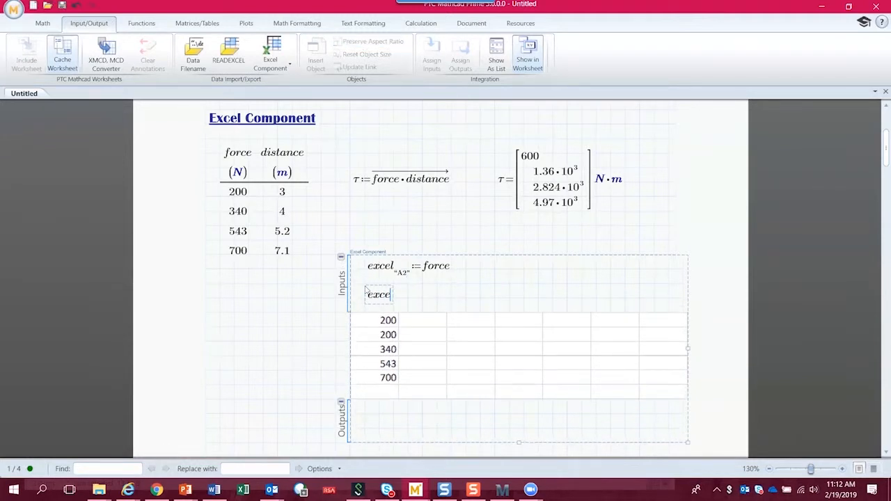
type("\"B2\" ")
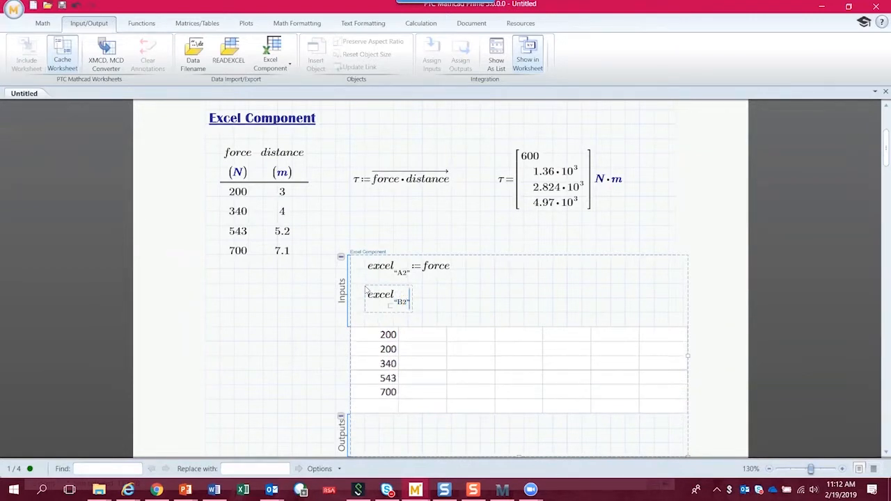
type(":= distance")
left_click(479, 312)
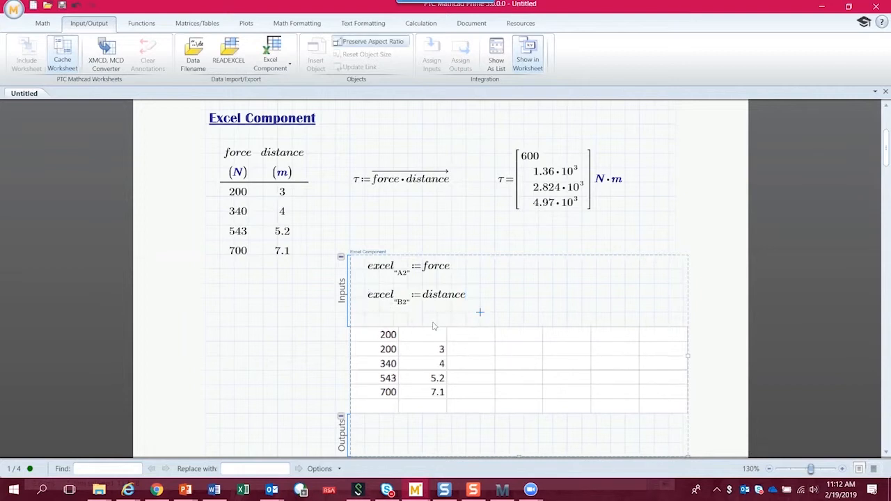
key("Return")
Add a third input expression below the distance one that assigns τ to cell "C2" of the Excel component
left_click(366, 325)
type("excel")
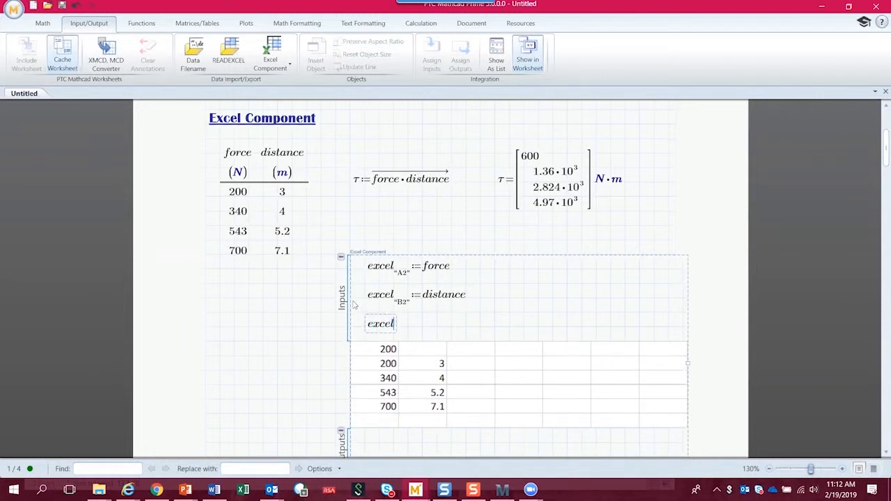
type("[\"C2")
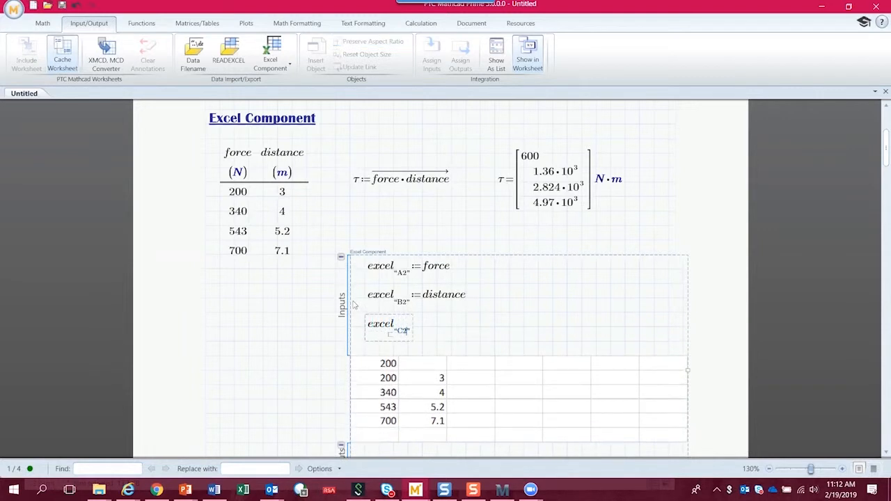
type("\":=")
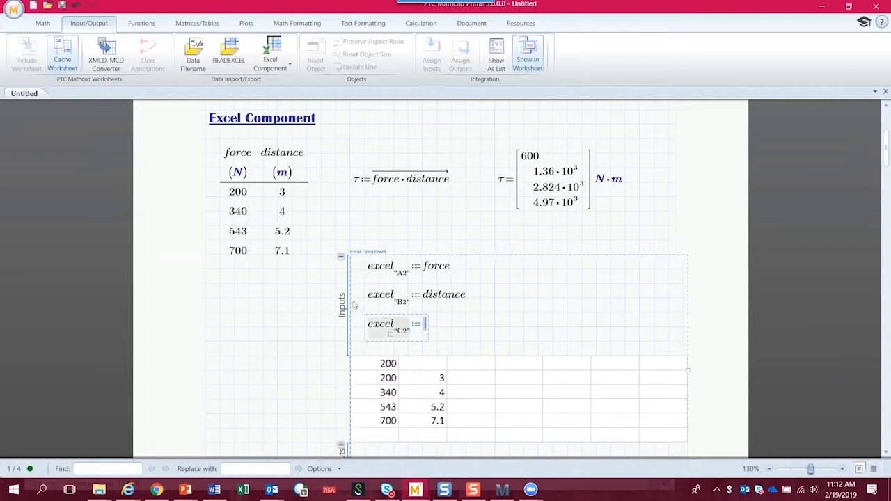
type("t")
key("ctrl+g")
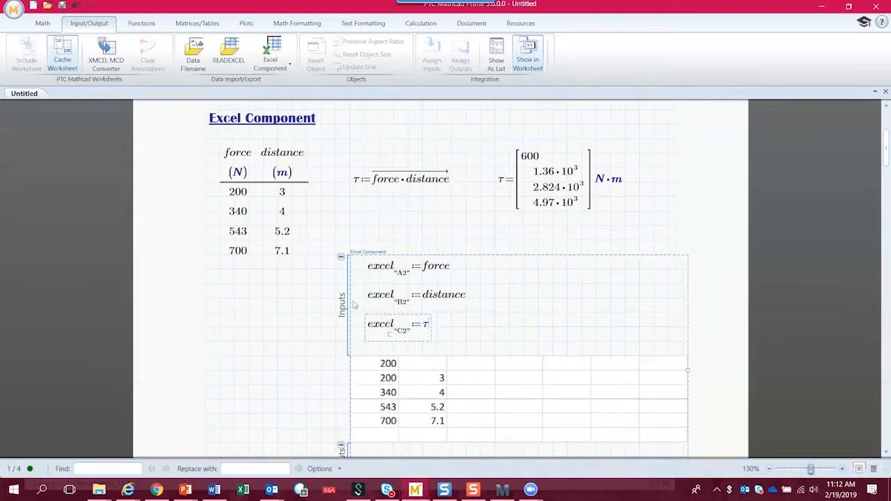
left_click(295, 312)
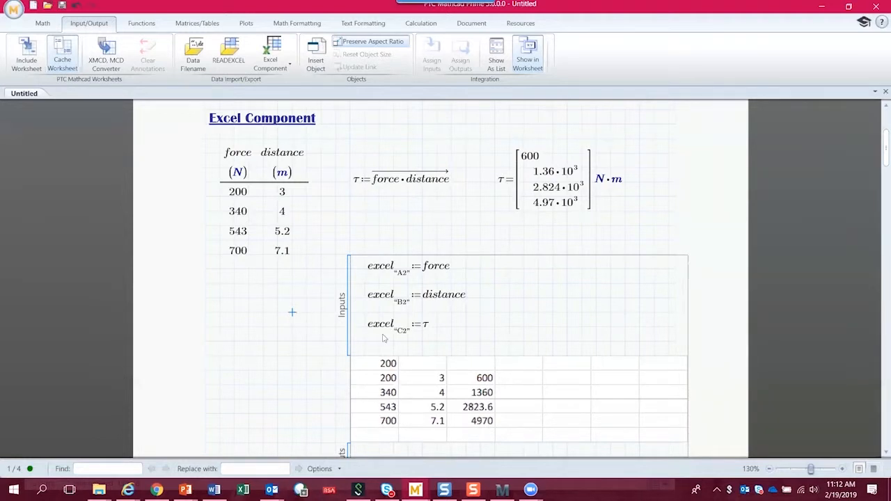
Open the embedded worksheet in Excel and enter the headings force, distance and torque in cells A1 to C1
left_click(481, 396)
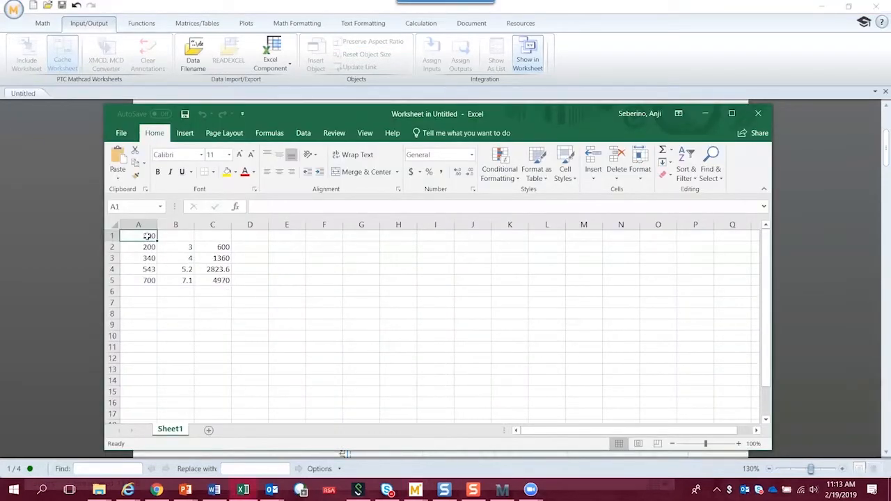
type("force")
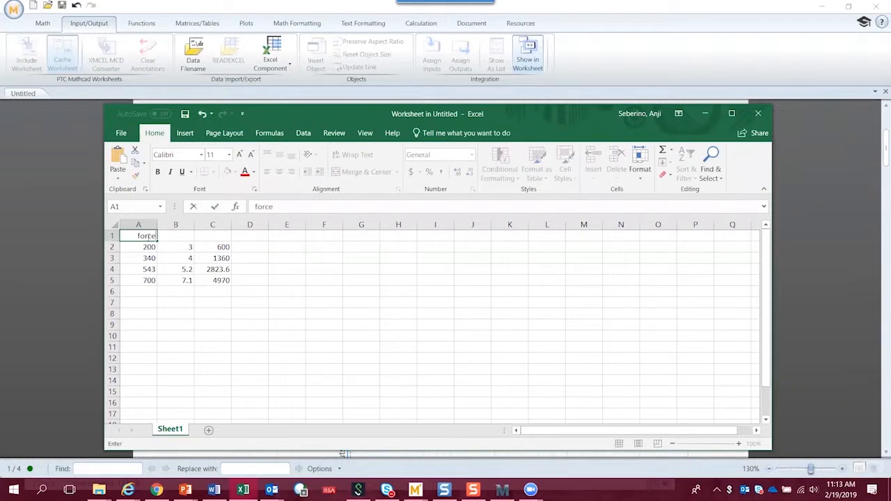
key("Tab")
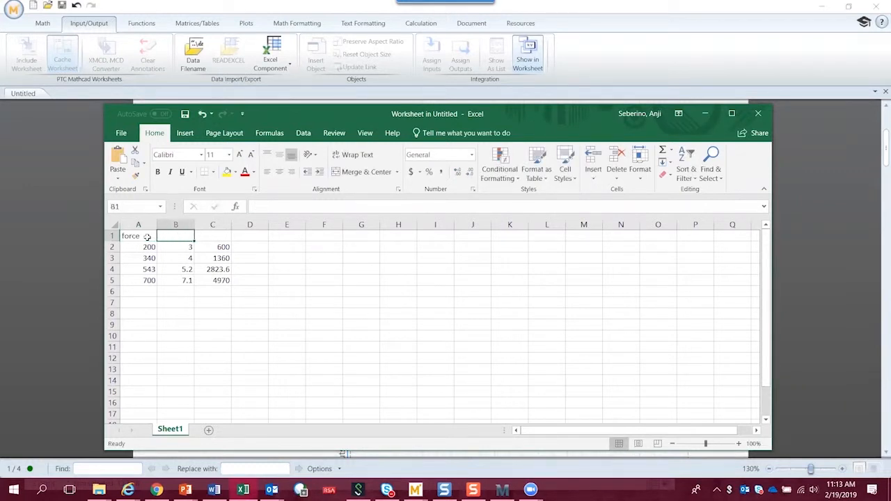
type("distance")
key("Tab")
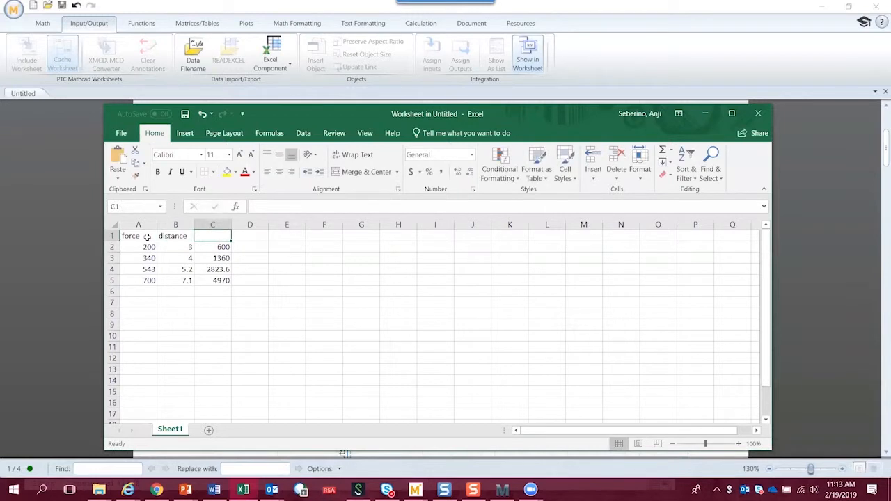
type("torque")
Set the font of cells A1:D7 to Abadi, size 12
left_click_drag(147, 237, 259, 305)
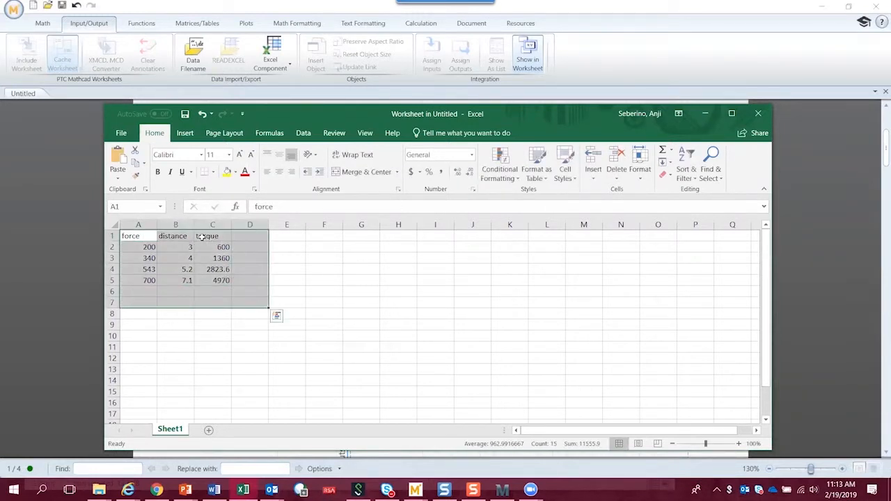
left_click(201, 155)
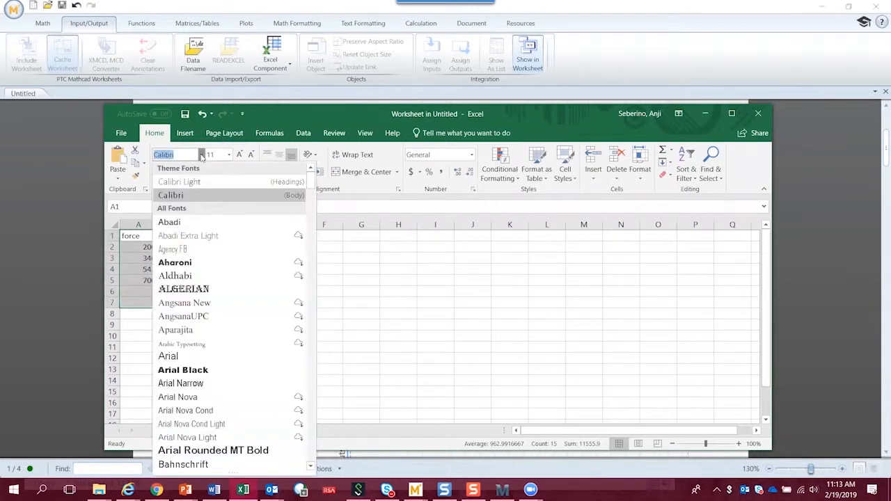
left_click(171, 222)
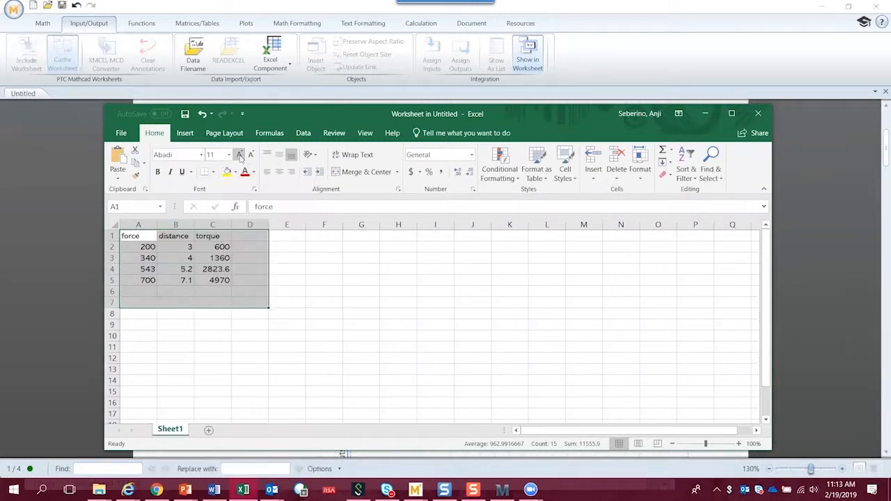
left_click(239, 155)
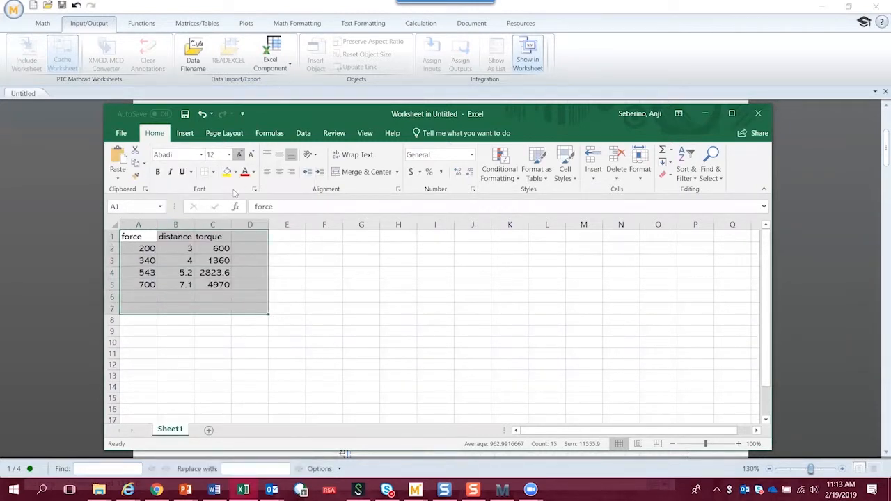
Fill the heading cells A1:C1 with yellow and center their text
left_click(161, 241)
left_click_drag(142, 238, 206, 237)
left_click(226, 172)
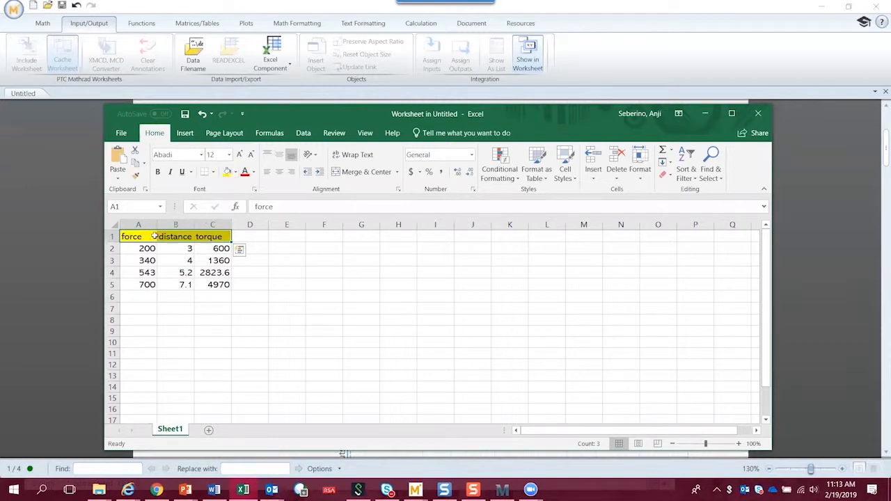
left_click(279, 173)
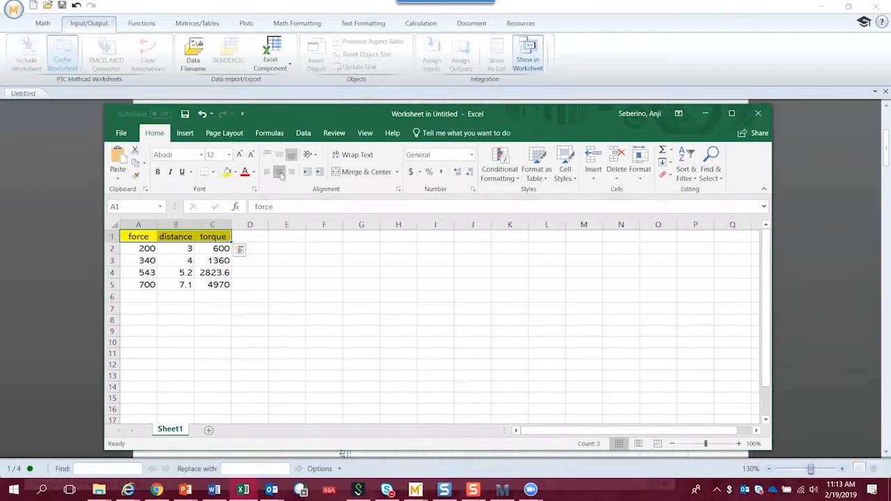
left_click(270, 287)
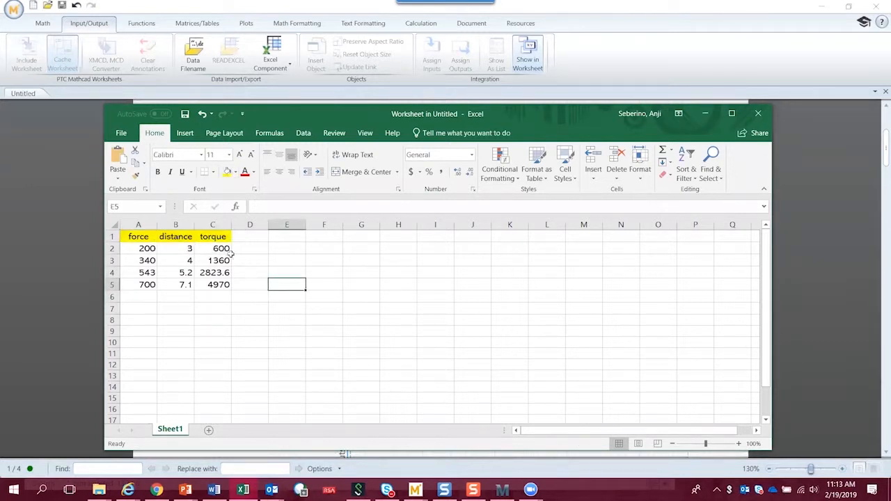
Add a Greater Than 1000 highlight rule to torque cells C2:C5 with Green Fill with Dark Green Text
left_click_drag(223, 248, 227, 288)
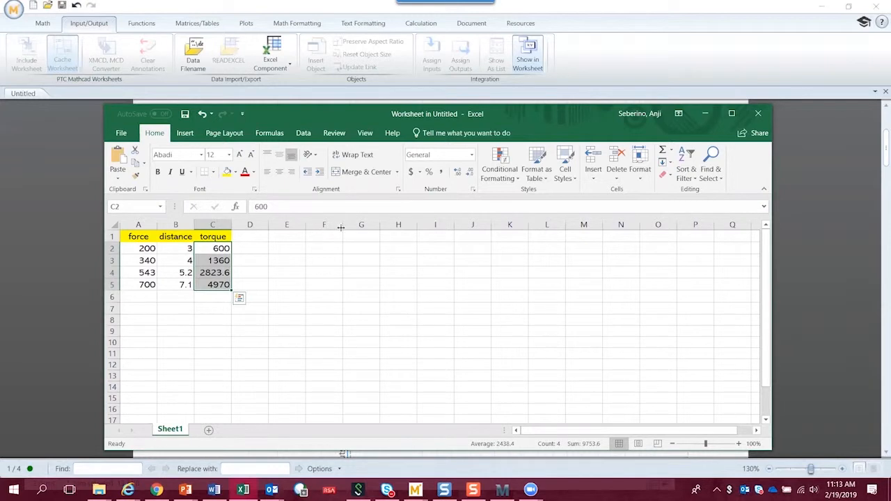
left_click(512, 181)
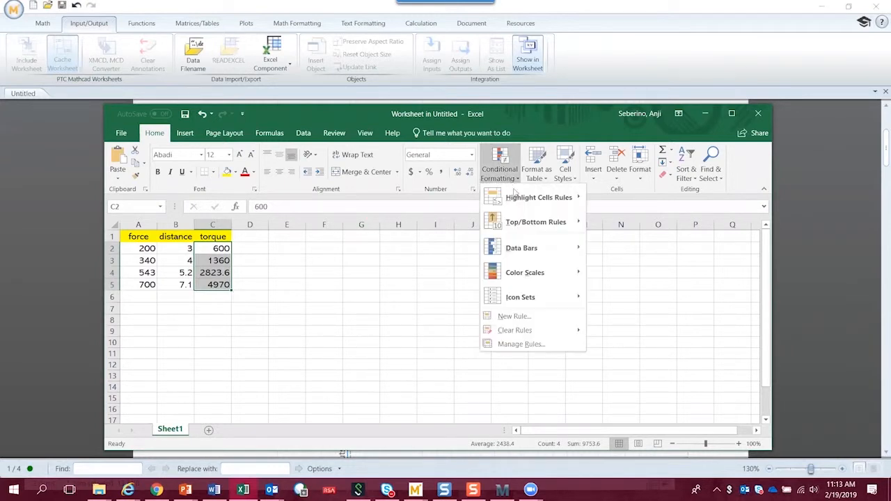
mouse_move(519, 199)
left_click(624, 200)
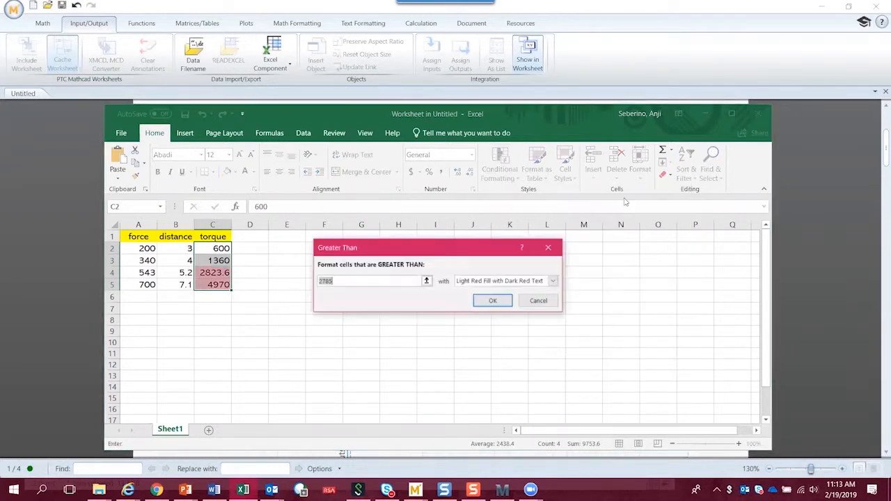
type("1000")
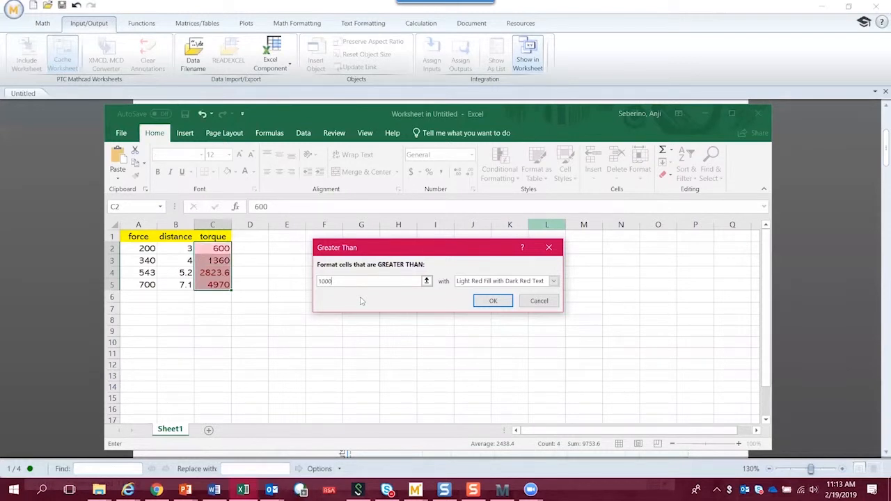
left_click(554, 282)
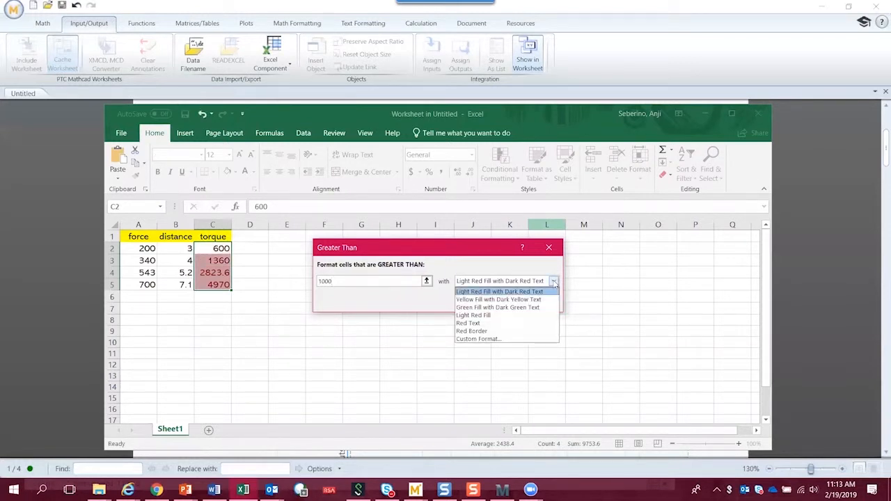
left_click(537, 303)
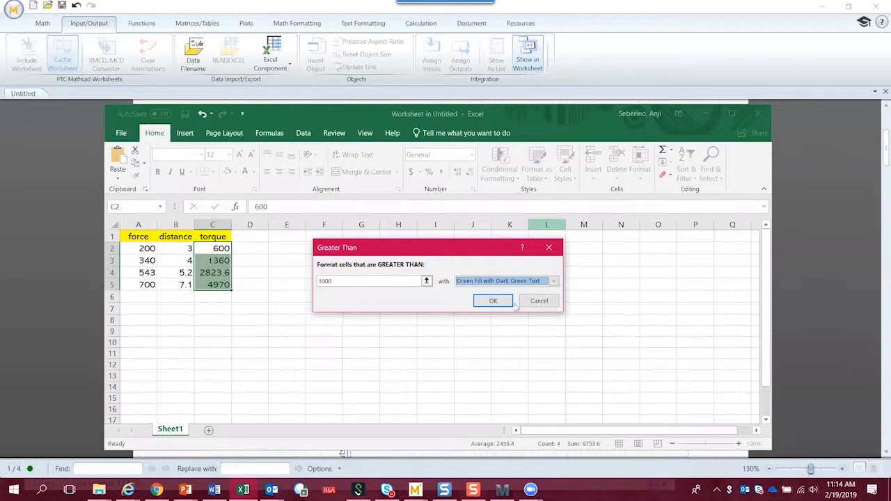
left_click(495, 300)
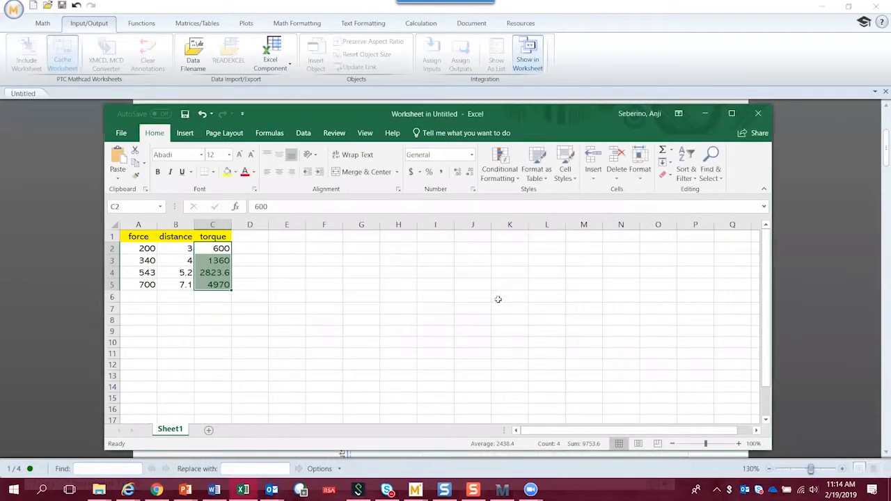
Add a Less Than 1000 highlight rule to the torque cells with Light Red Fill with Dark Red Text
left_click(508, 175)
mouse_move(519, 209)
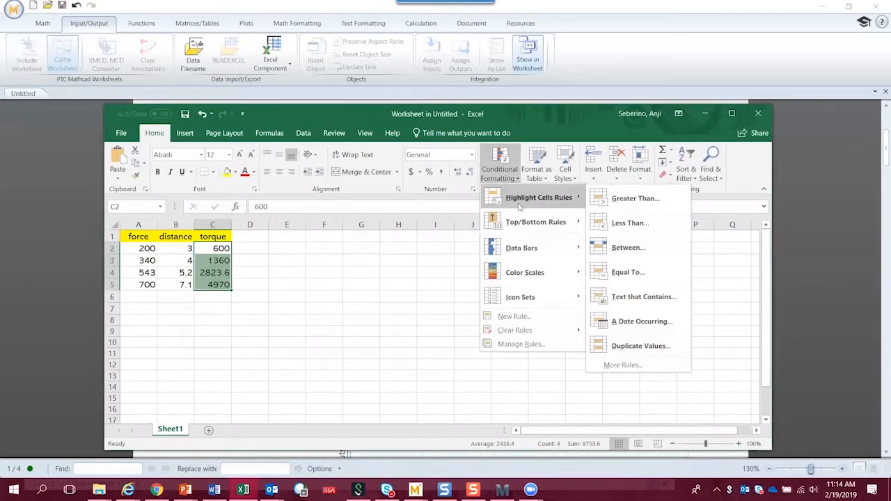
left_click(613, 221)
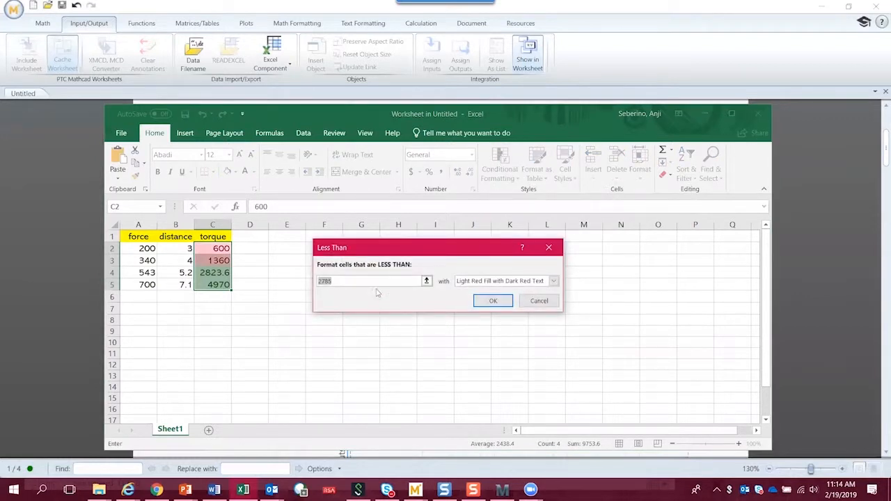
type("1000")
left_click(490, 300)
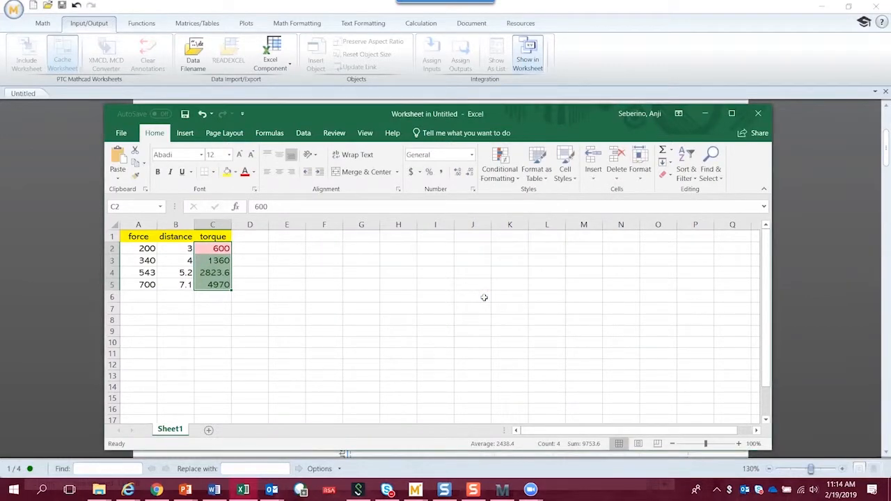
Close the embedded worksheet, dismiss the Excel error report and return to the Mathcad worksheet
left_click(757, 114)
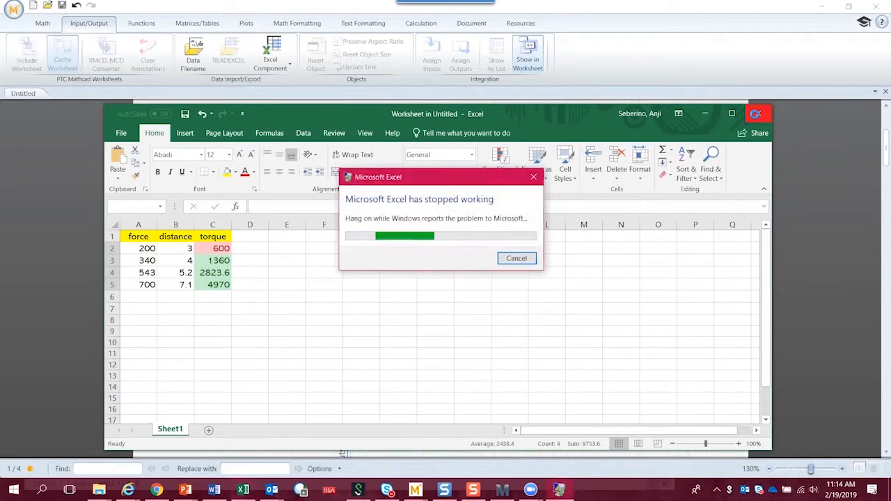
left_click(529, 260)
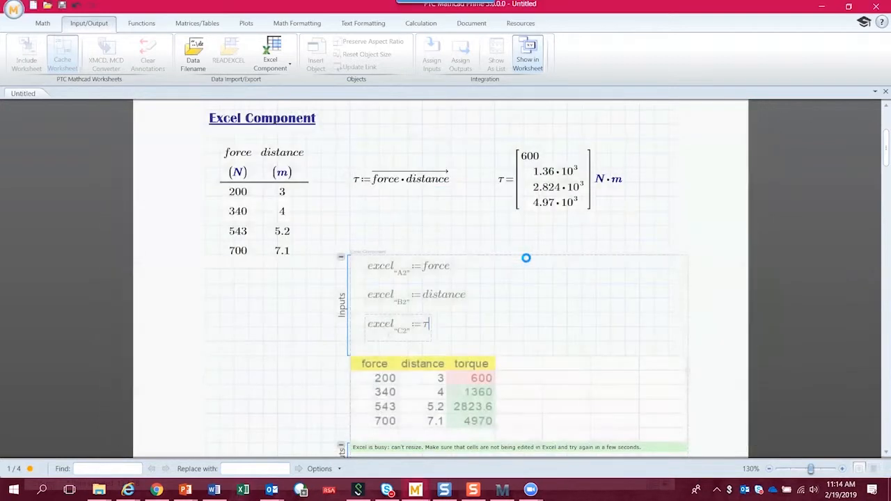
left_click(364, 284)
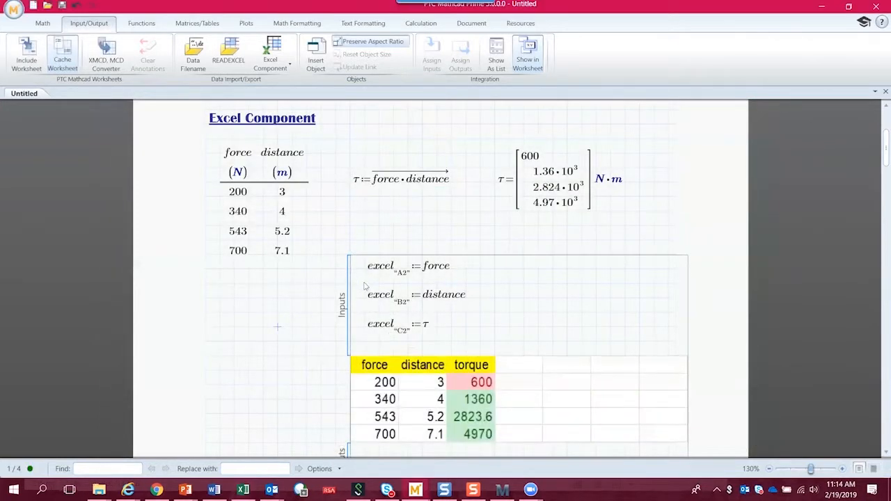
Collapse the Excel component's inputs and outputs areas and narrow the component to the force, distance and torque columns
left_click(341, 259)
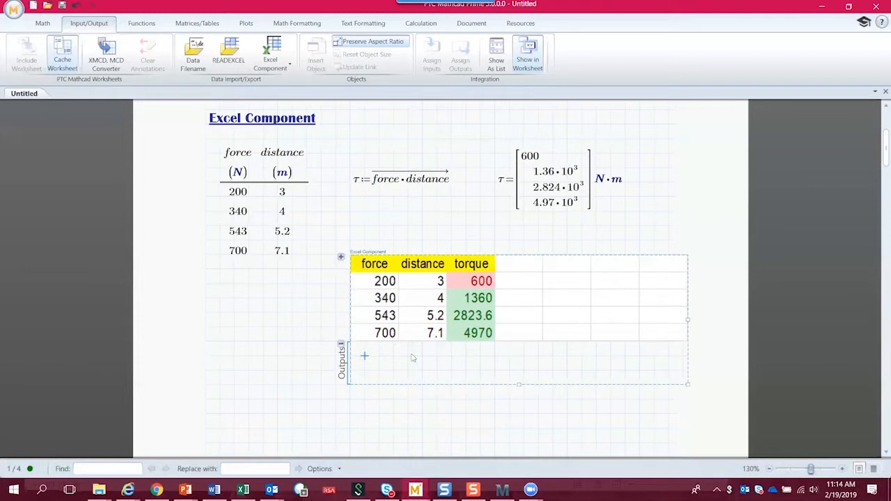
mouse_move(520, 381)
left_mouse_down()
mouse_move(519, 338)
mouse_move(520, 384)
left_mouse_up()
left_click_drag(688, 320, 511, 333)
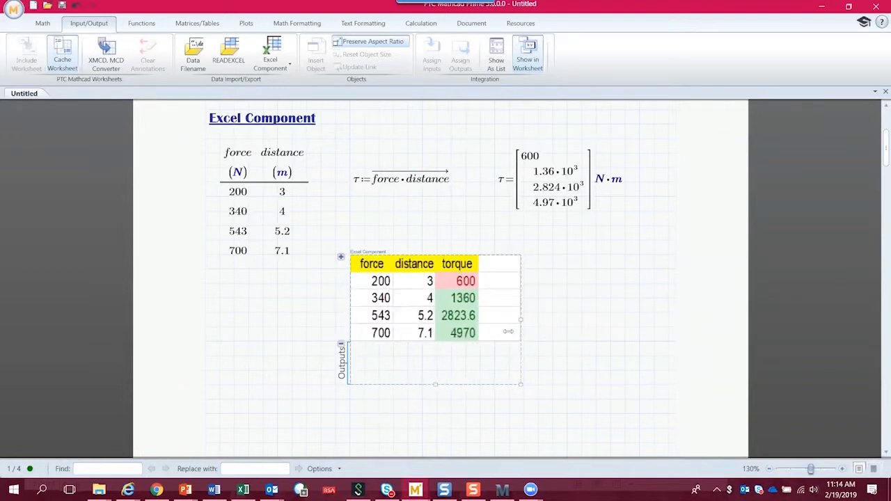
left_click(340, 345)
left_click(414, 395)
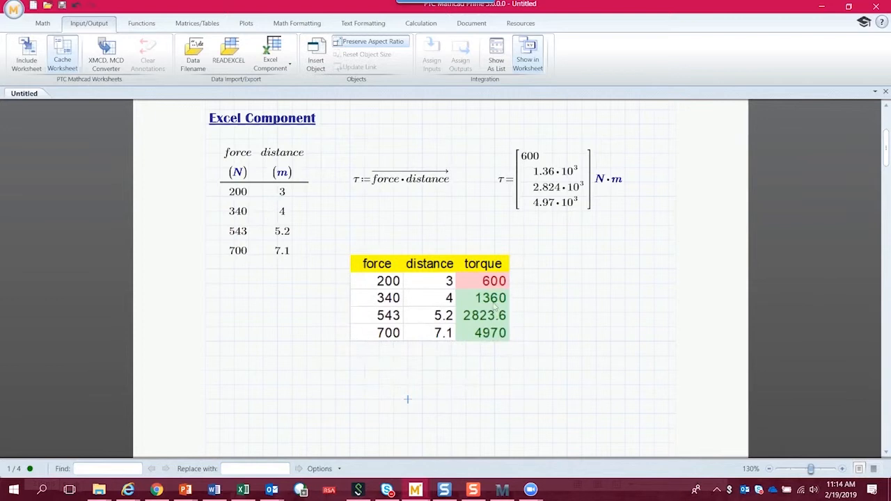